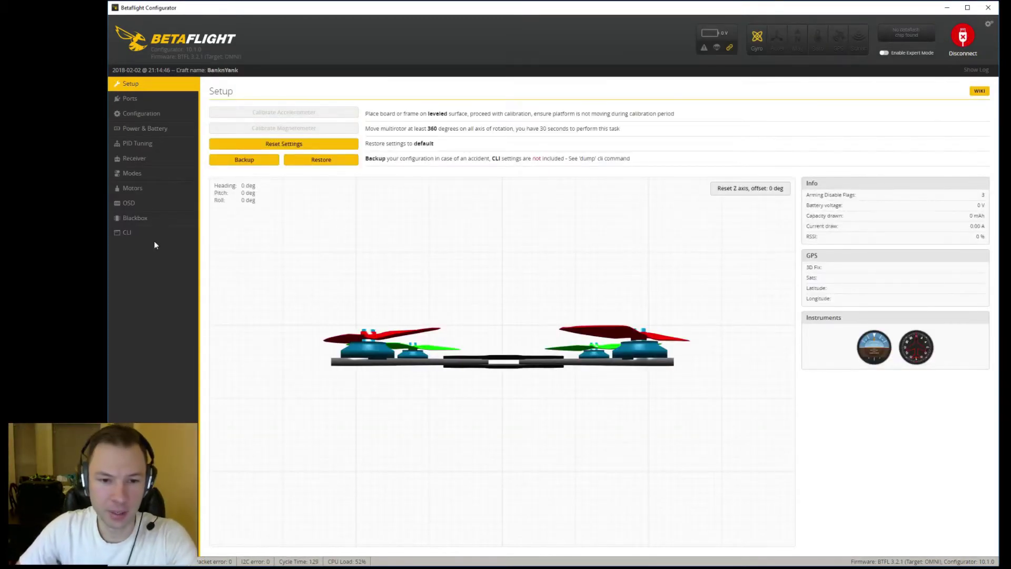
Open the command-line interface and run the resource command to list the board's pin assignments.
click(138, 235)
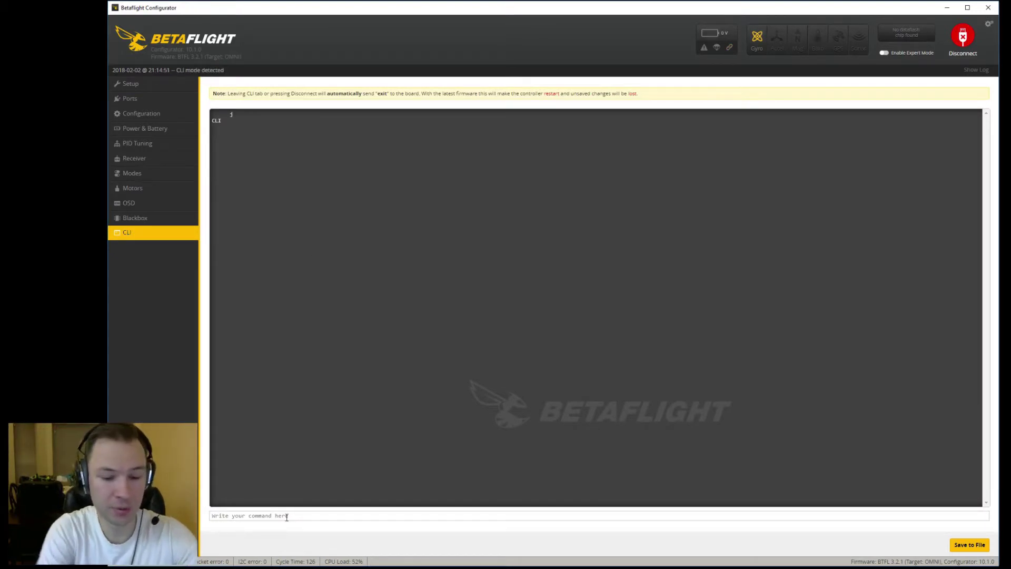
text(reource)
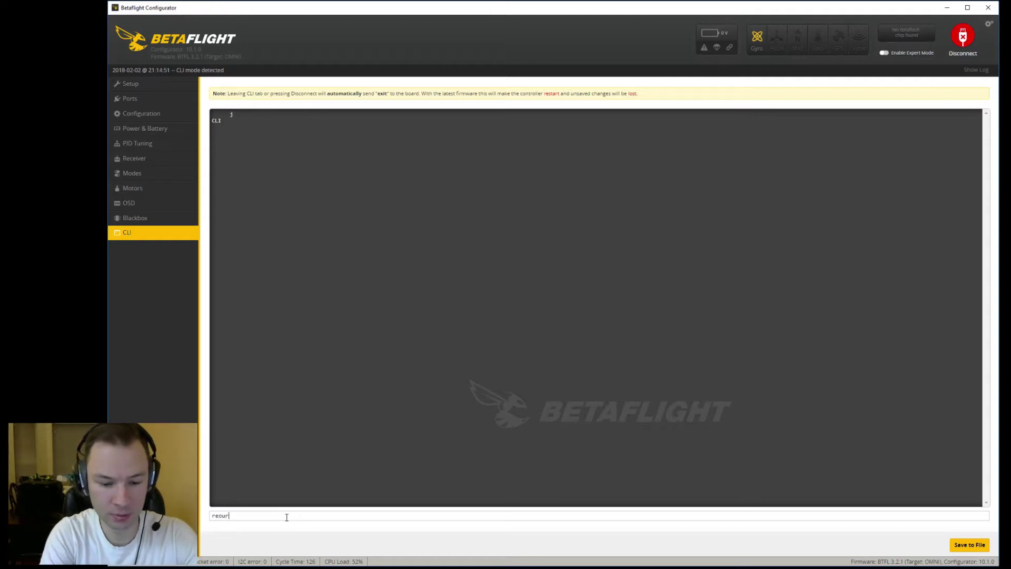
key(BackSpace)
key(BackSpace)
key(BackSpace)
key(BackSpace)
key(BackSpace)
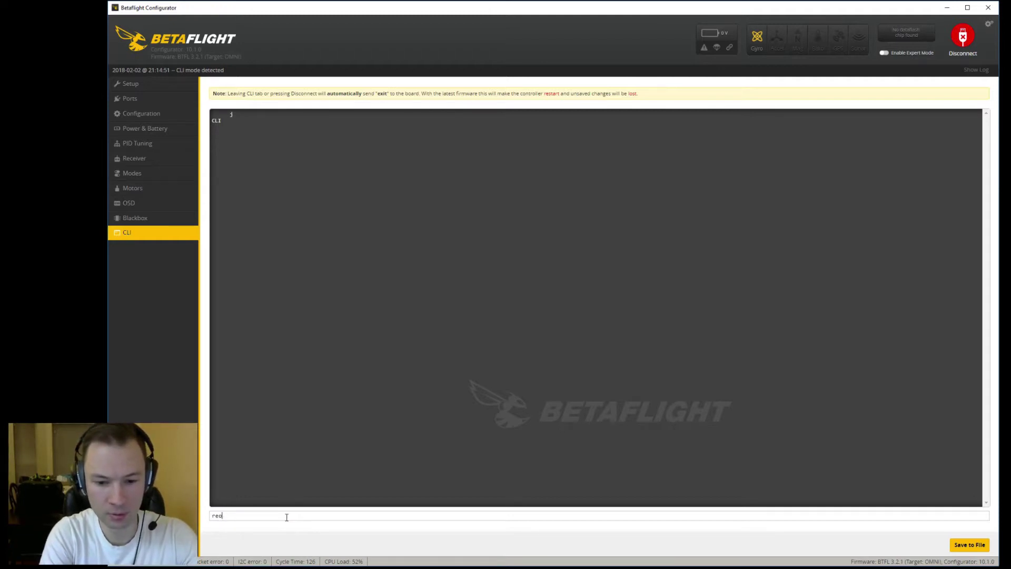
text(esource)
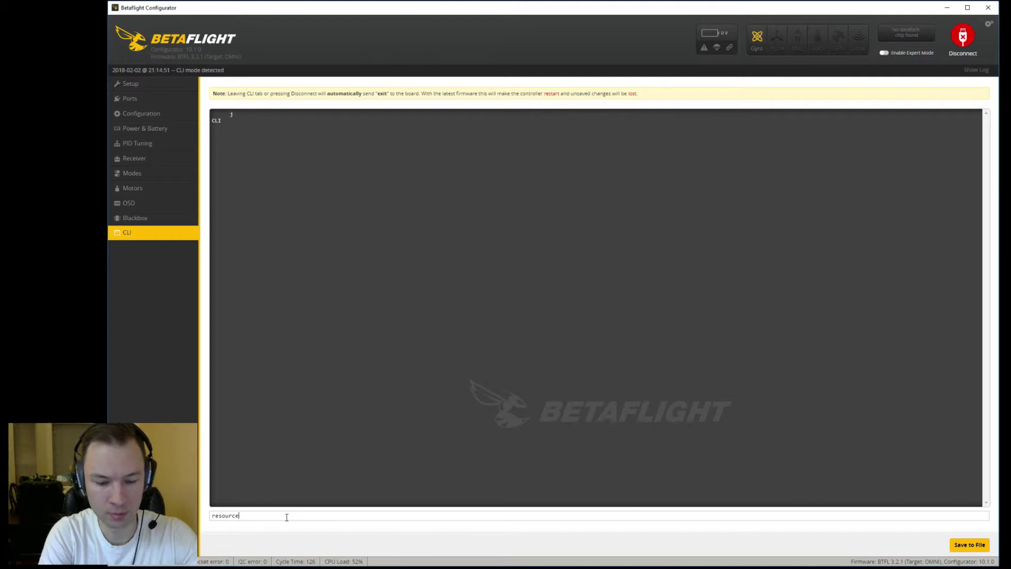
key(Return)
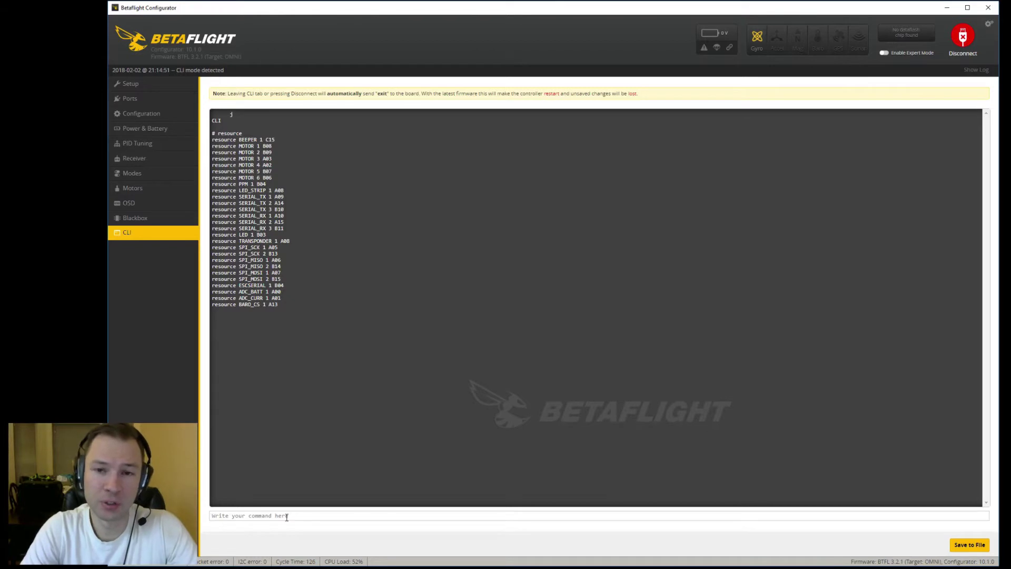
Free the LED_STRIP and TRANSPONDER pins by running "resource LED_STRIP none" and "resource TRANSPONDER none".
click(250, 515)
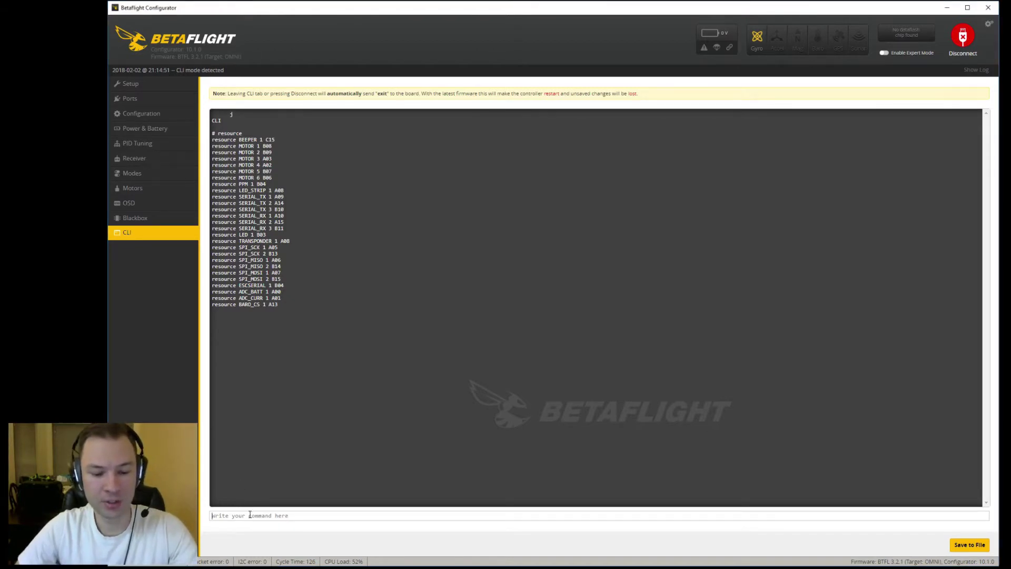
text(resource LED_STRIP none)
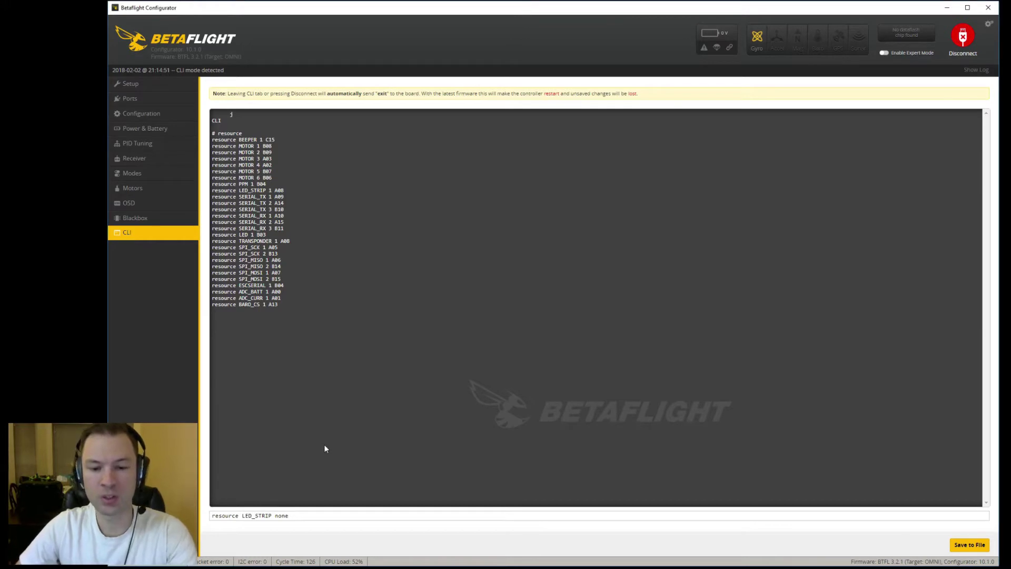
key(Return)
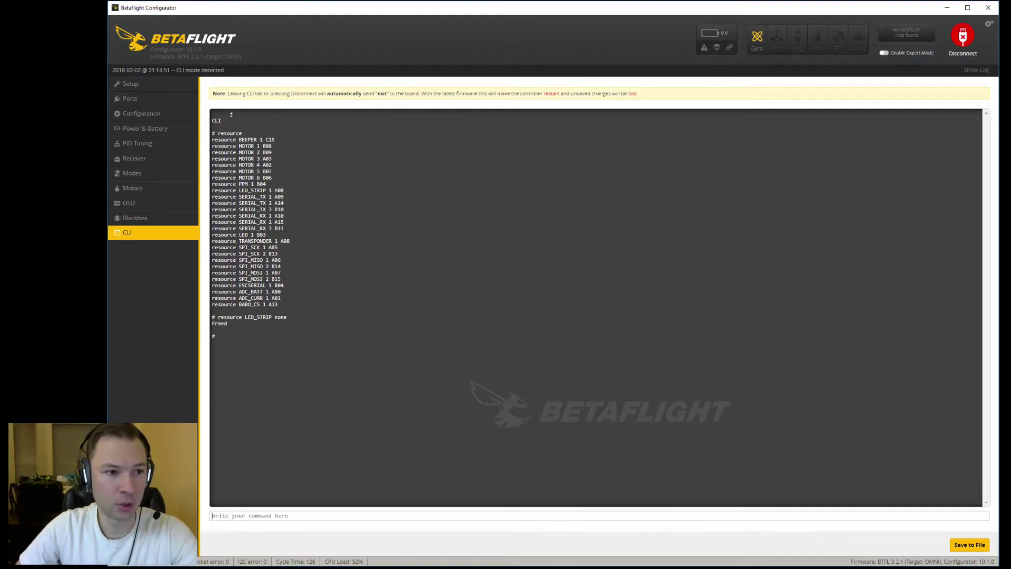
key(alt+Tab)
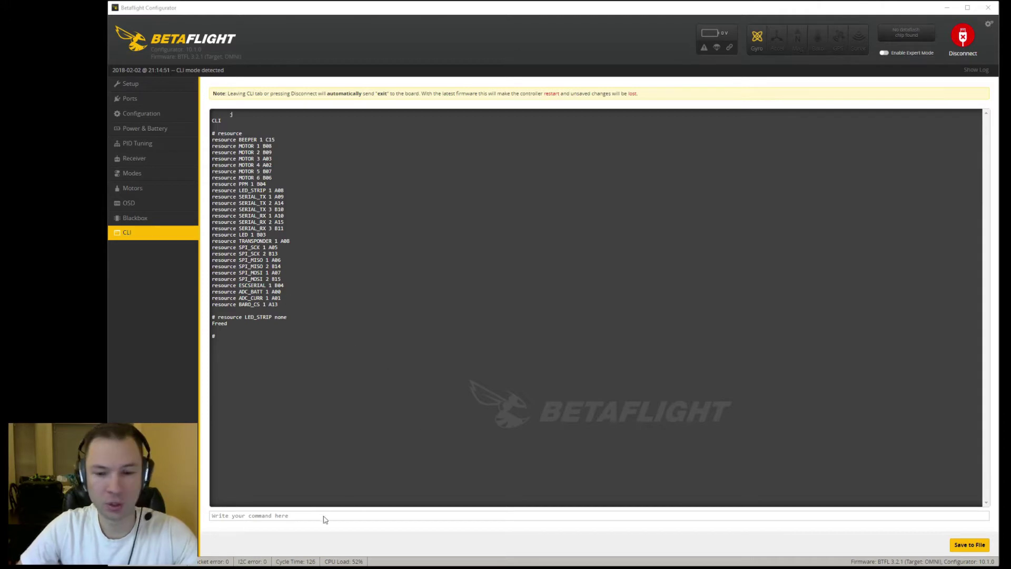
click(259, 516)
text(resource TRANSPONDER none)
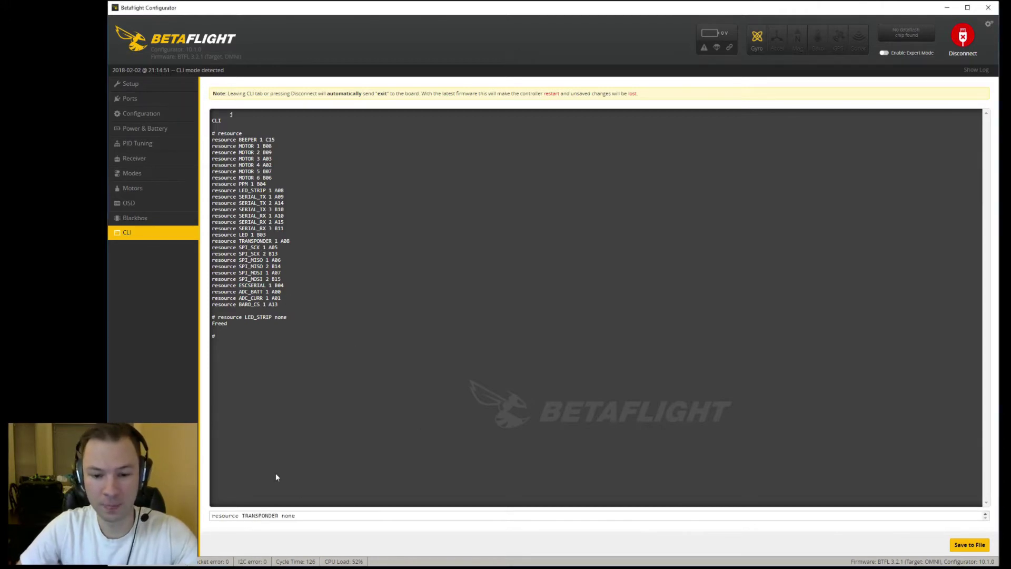
key(Return)
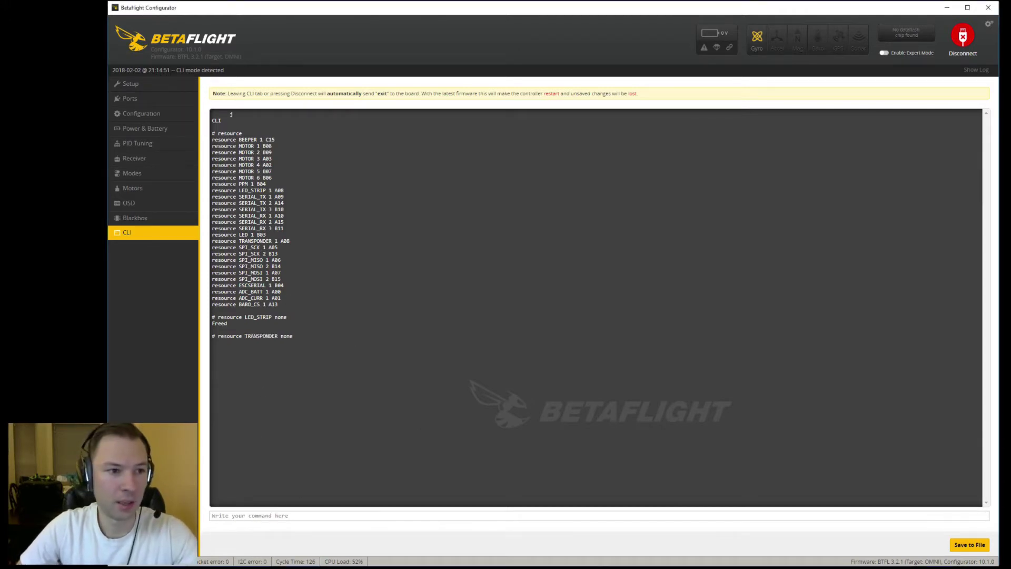
Assign serial_TX 11 to pin A08 with "Resource serial_TX 11 A08" and save the command-line changes.
key(alt+Tab)
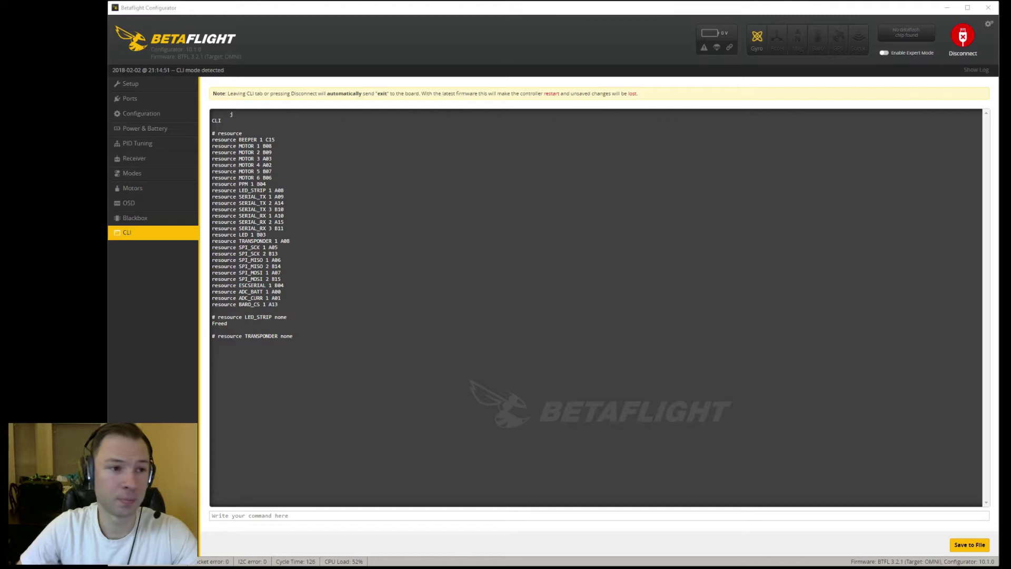
click(246, 518)
text(Resource serial_TX 11 A08)
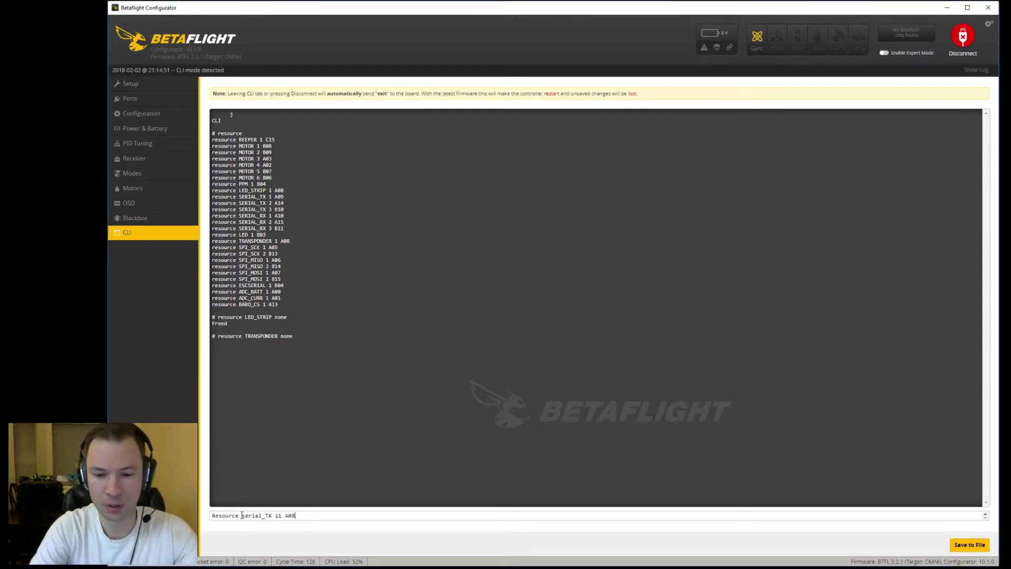
key(Return)
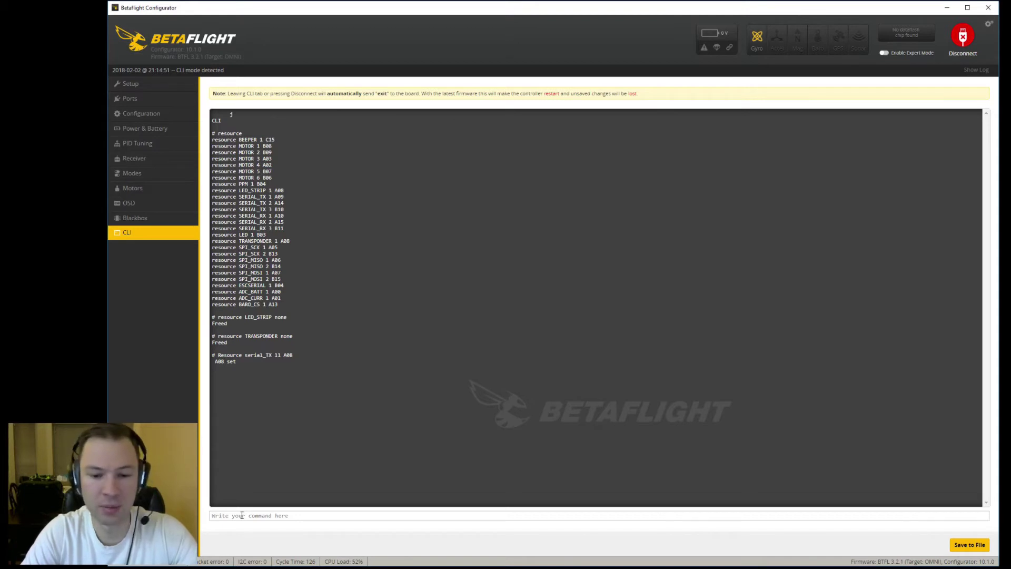
text(save)
key(Return)
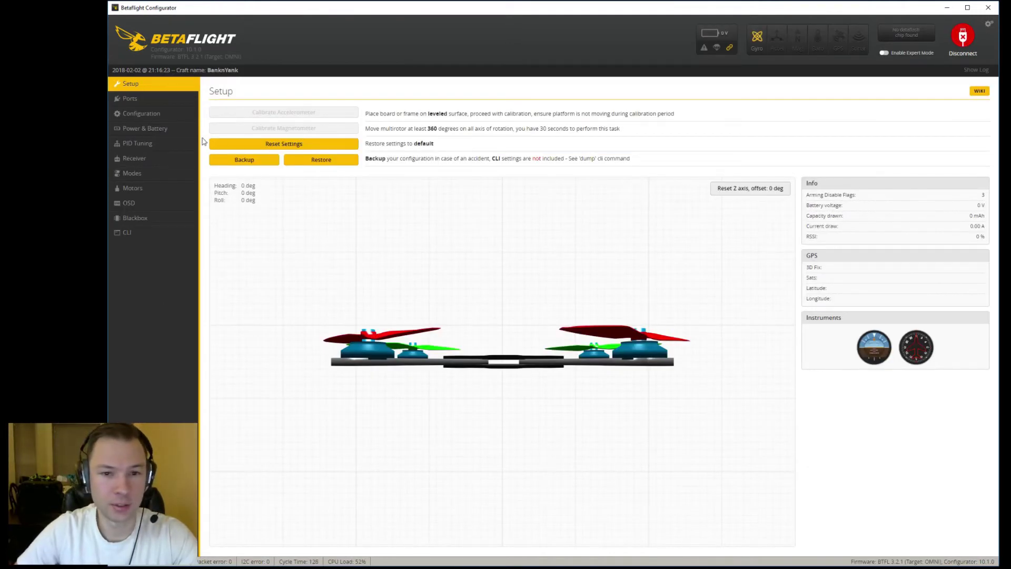
Enable the SOFTSERIAL feature for CPU-based serial ports in the board's configuration.
click(151, 117)
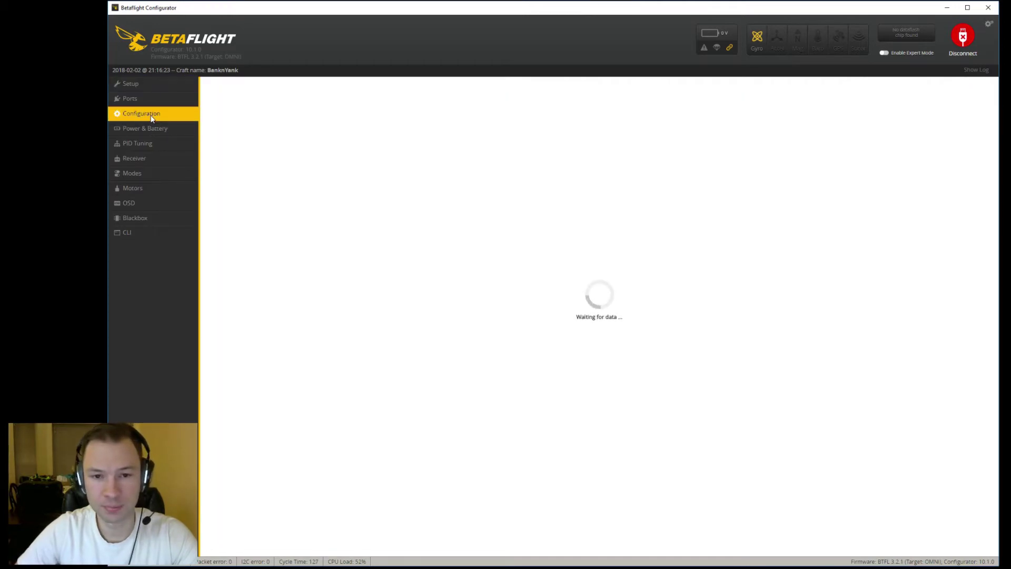
scroll(353, 307, down, 6)
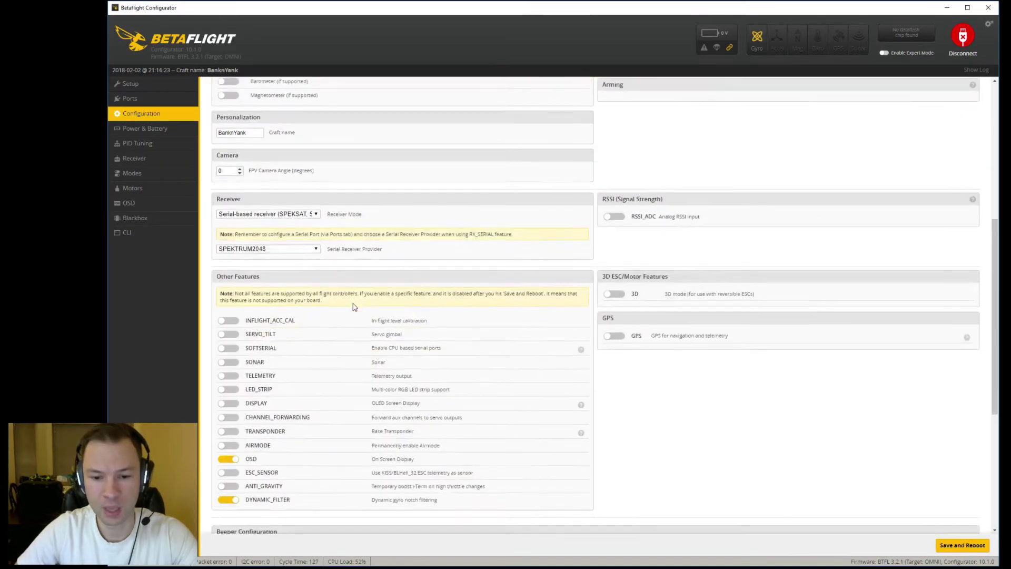
scroll(353, 307, down, 1)
scroll(315, 435, down, 1)
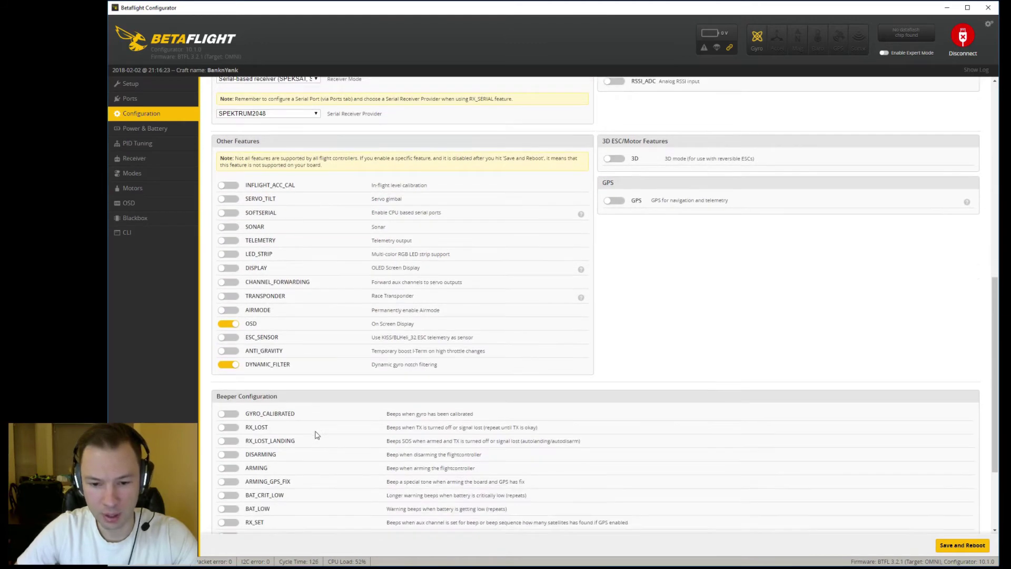
scroll(316, 435, down, 2)
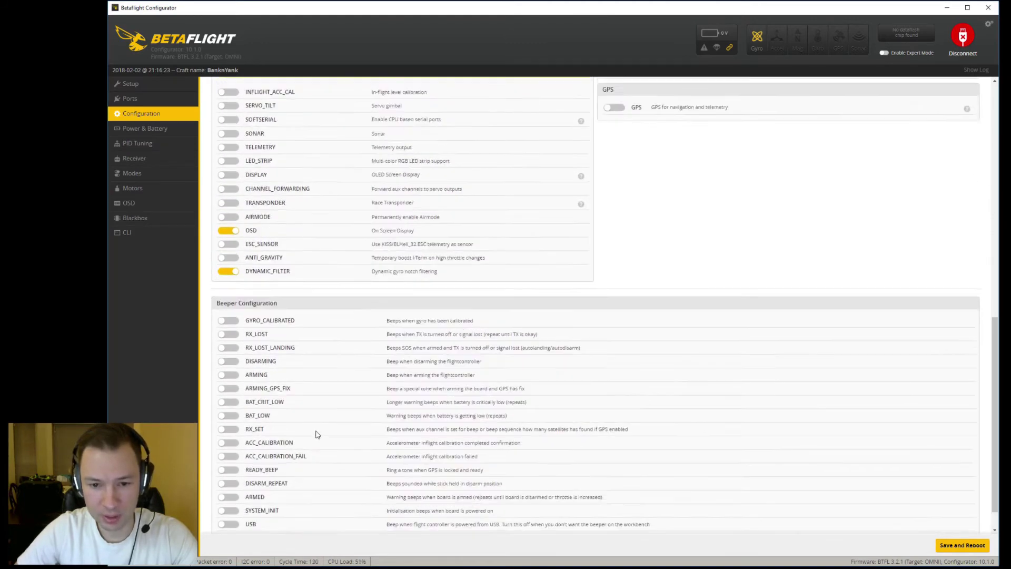
scroll(316, 434, up, 3)
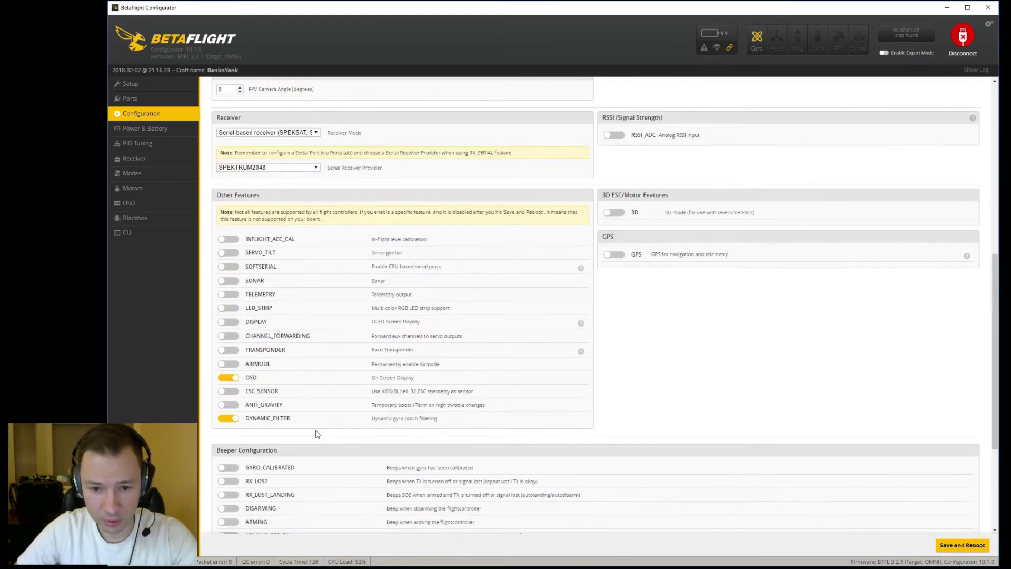
click(232, 268)
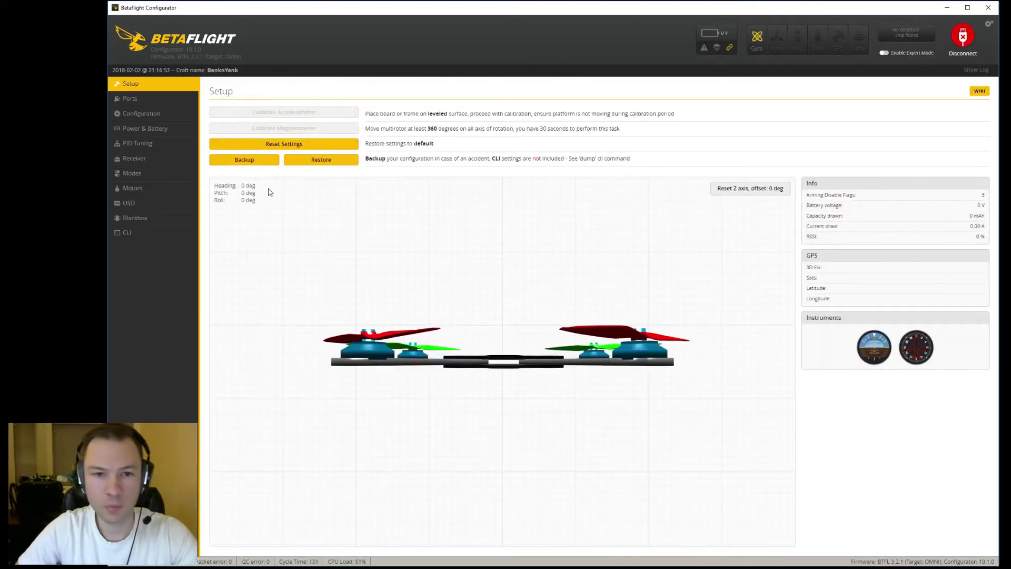
Set the SOFTSERIAL1 port's peripheral to TBS SmartAudio, then save the port settings and reboot the board.
click(147, 105)
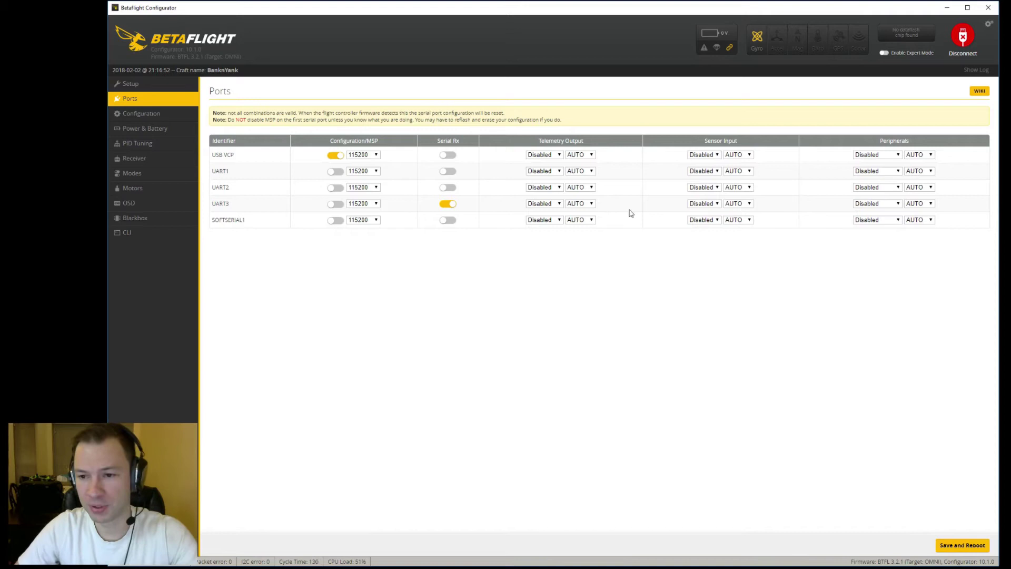
click(898, 221)
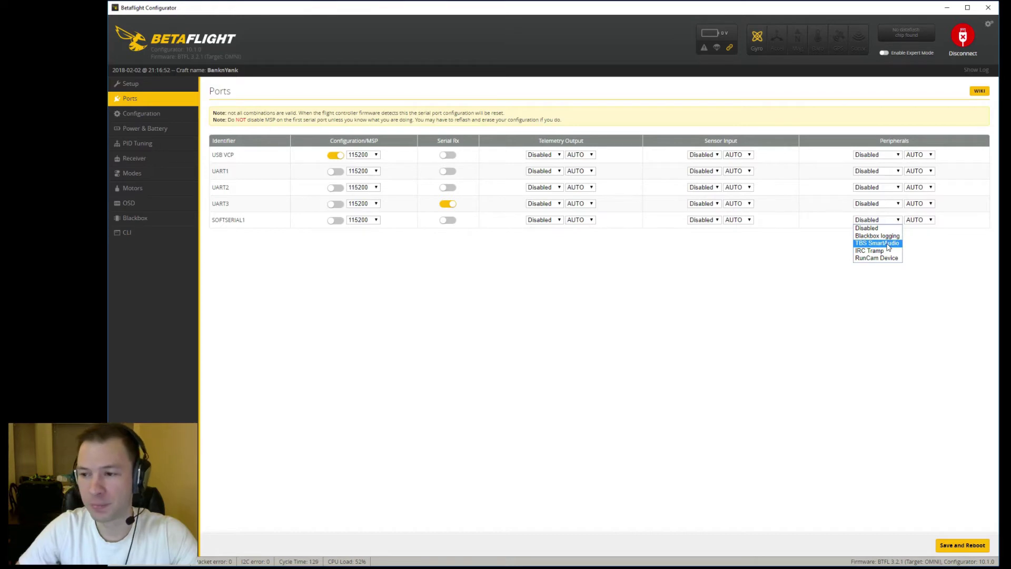
click(889, 244)
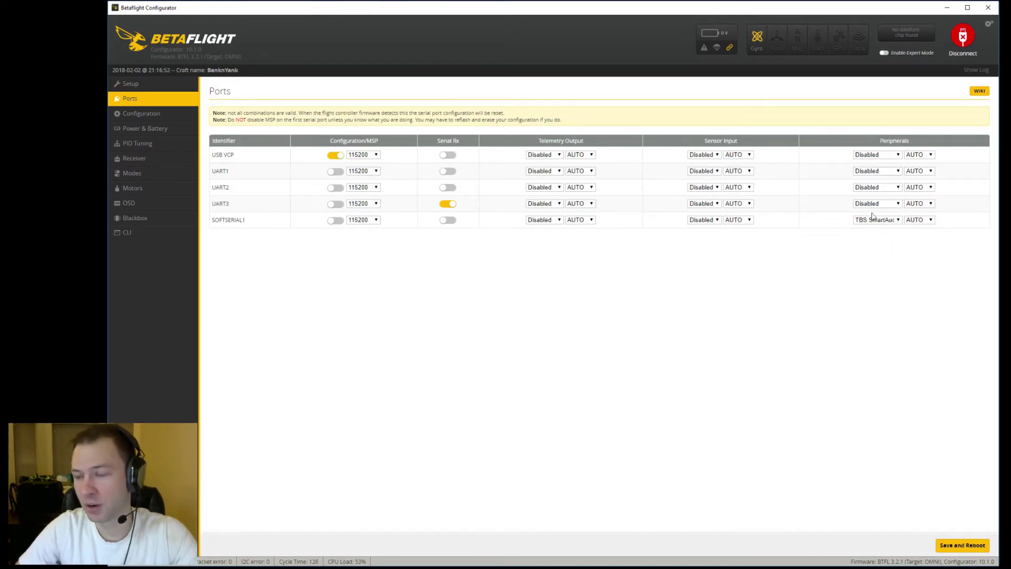
click(955, 550)
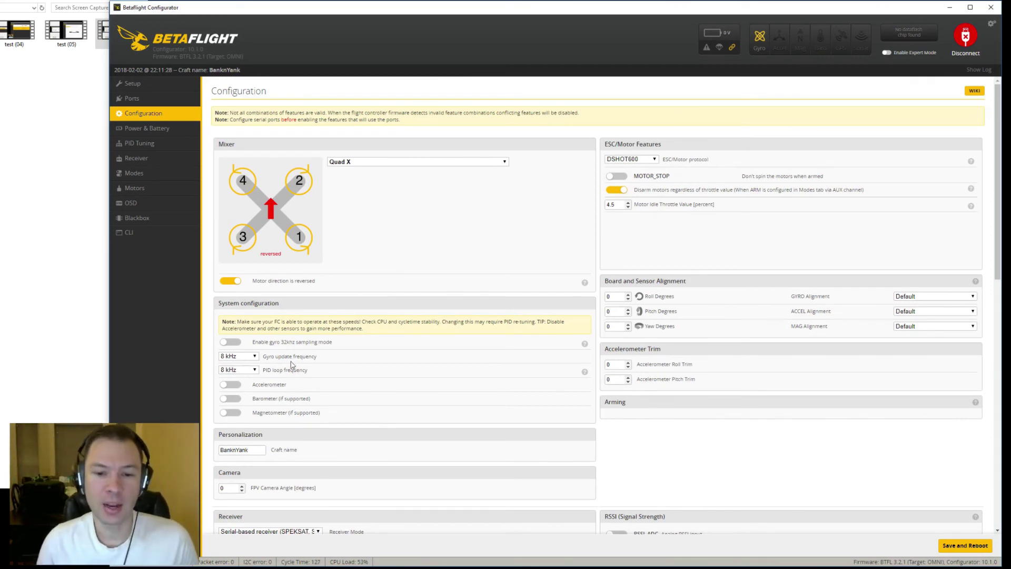
Set the PID loop frequency to 4 kHz in the system configuration.
click(255, 371)
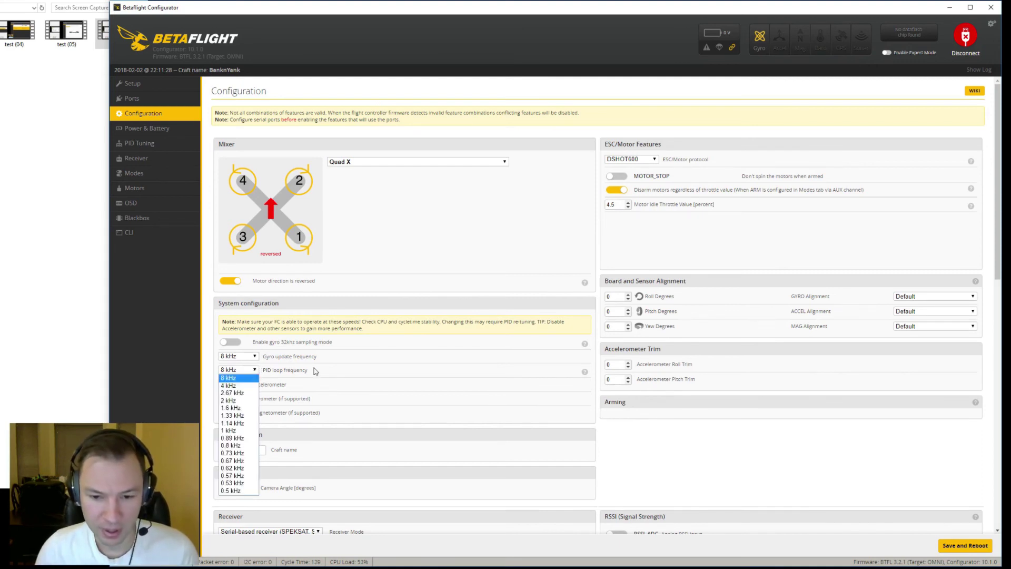
click(231, 386)
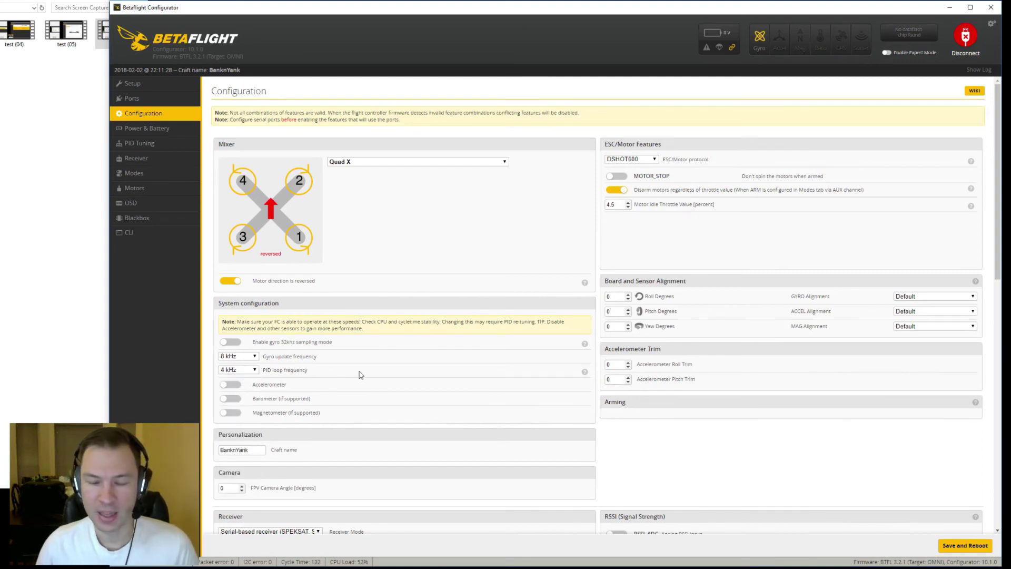